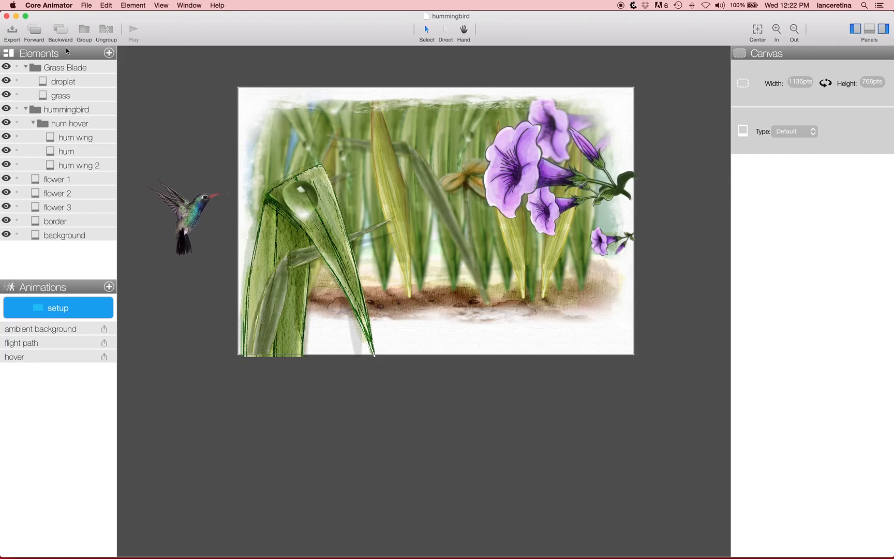
Step: Preview the ambient background, hover and flight path animations together in an enlarged export preview, without exporting
click(11, 33)
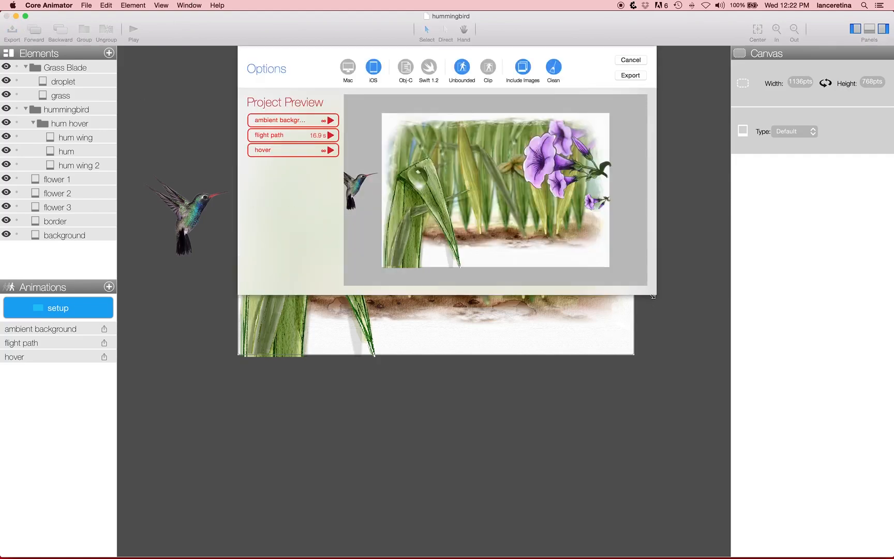
drag(662, 313, 819, 534)
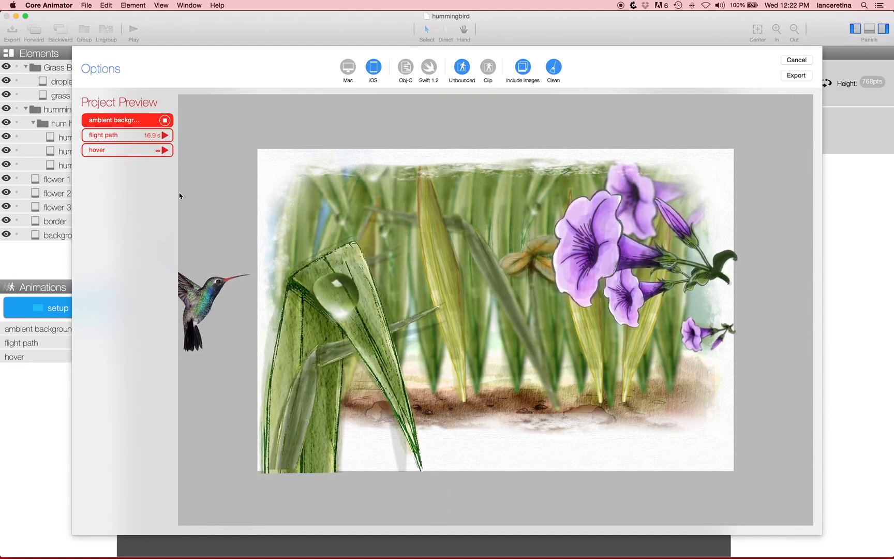
click(165, 150)
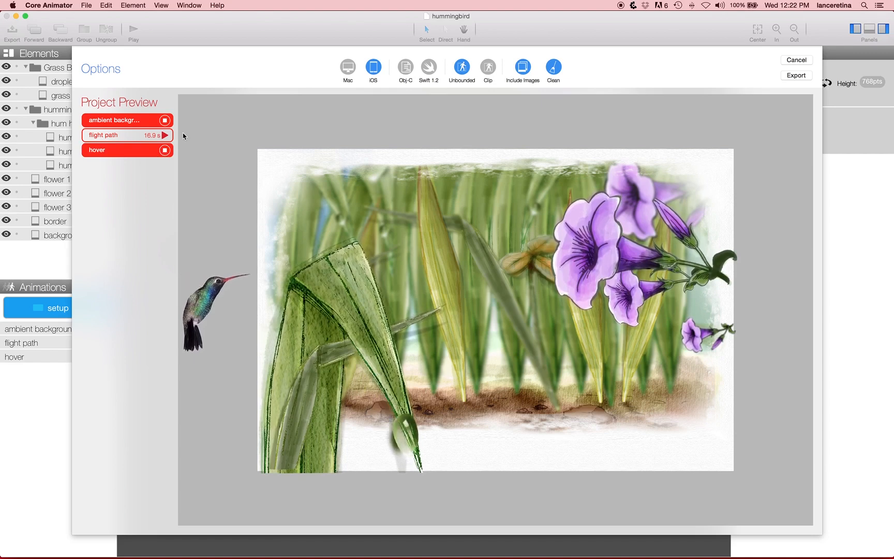
click(165, 135)
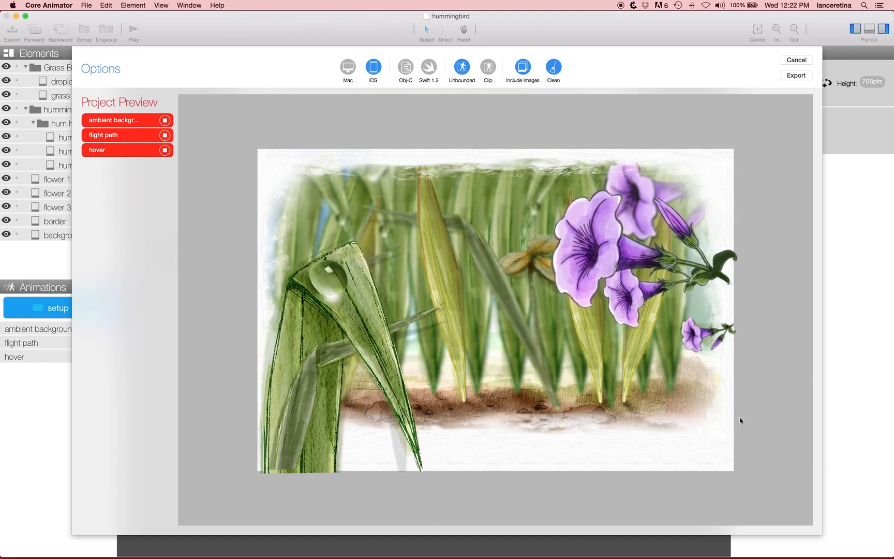
click(796, 60)
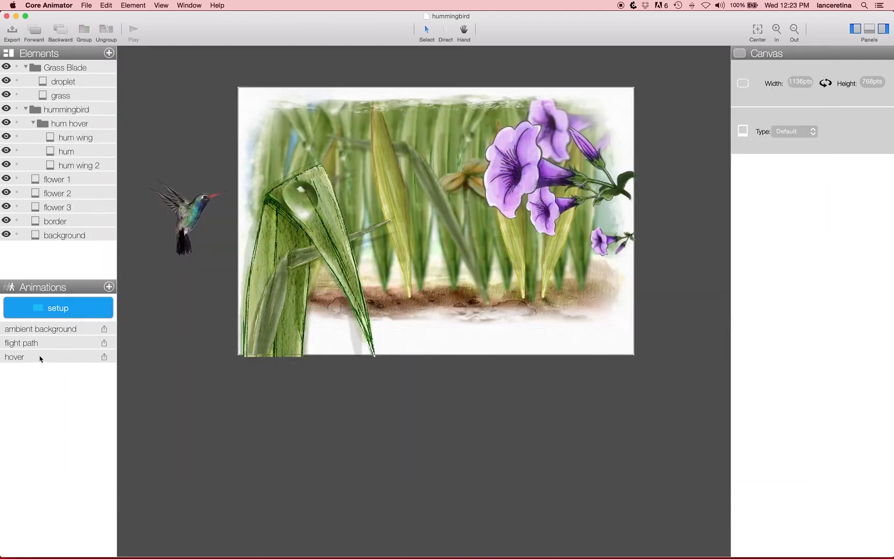
Step: Open the flight path animation and scrub through its timeline to examine the hummingbird's motion and keyframes
click(47, 343)
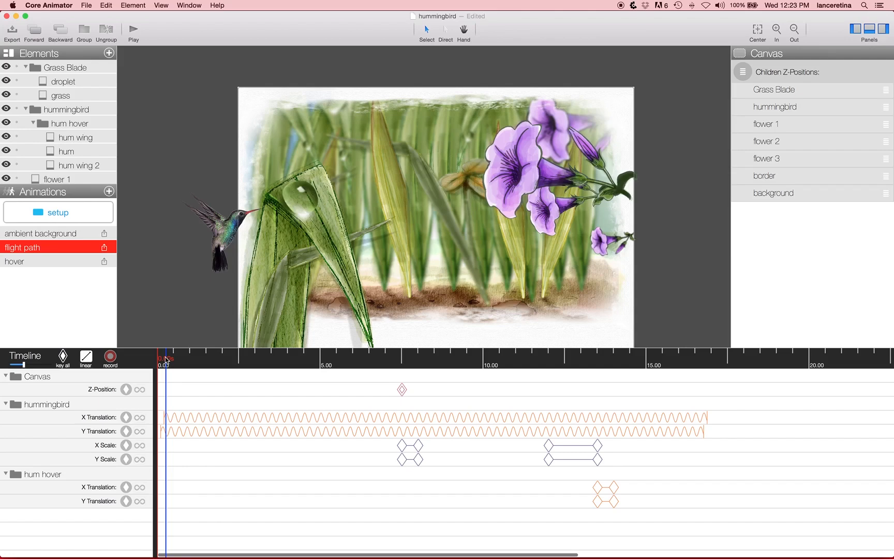
key(space)
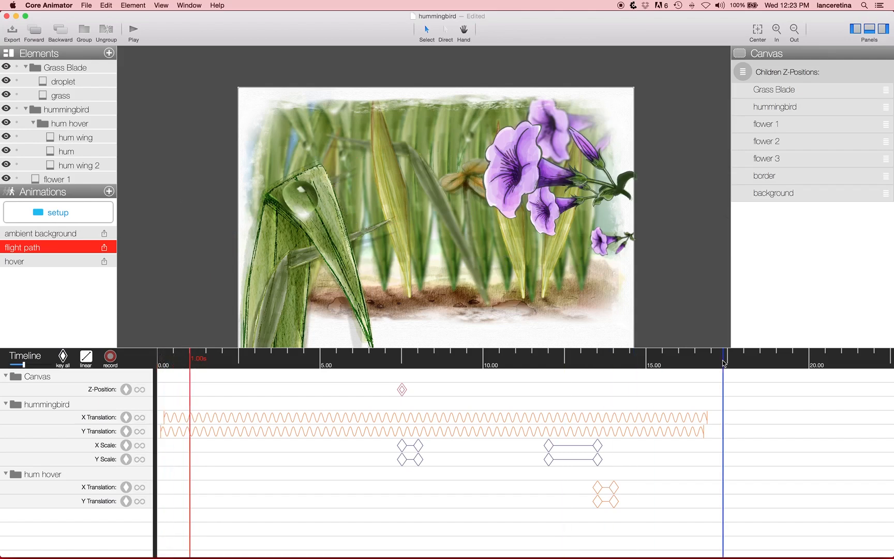
mouse_move(597, 369)
mouse_down()
mouse_move(144, 373)
mouse_move(589, 377)
mouse_up()
drag(649, 372, 365, 417)
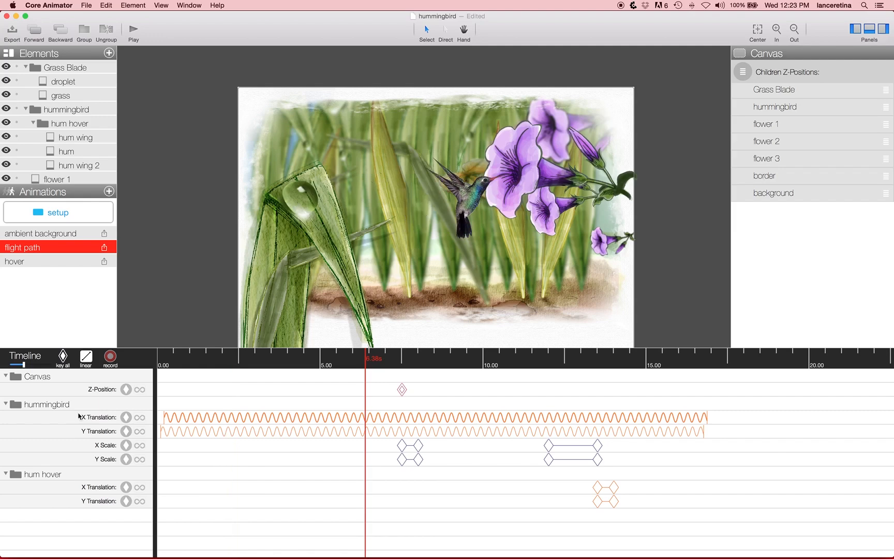
click(173, 361)
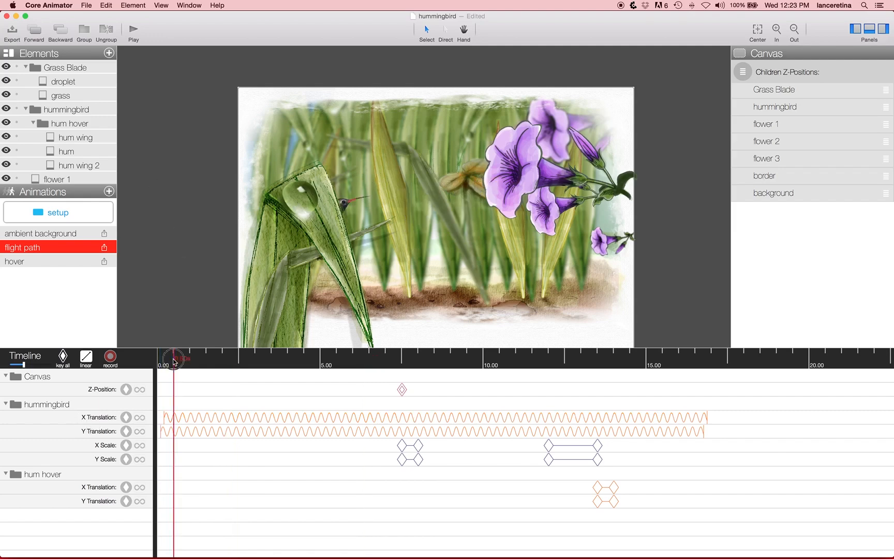
drag(181, 362, 271, 362)
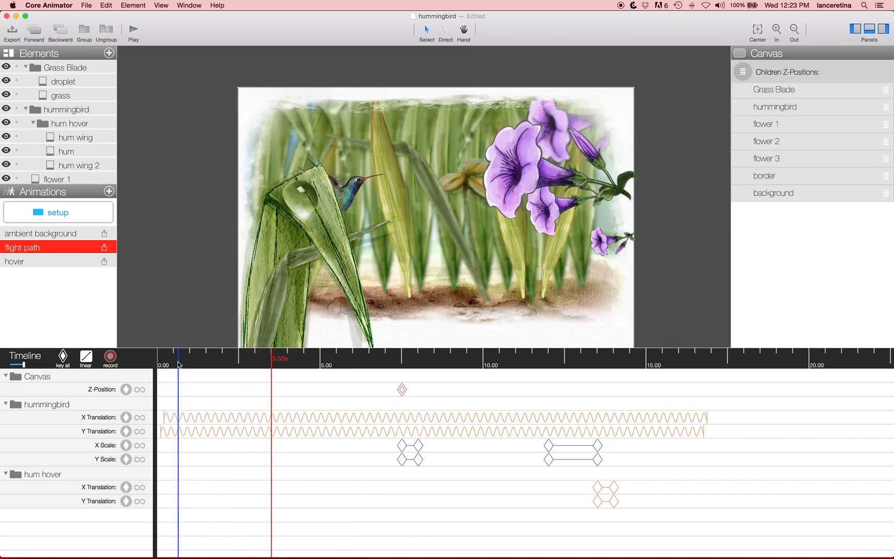
drag(182, 363, 672, 376)
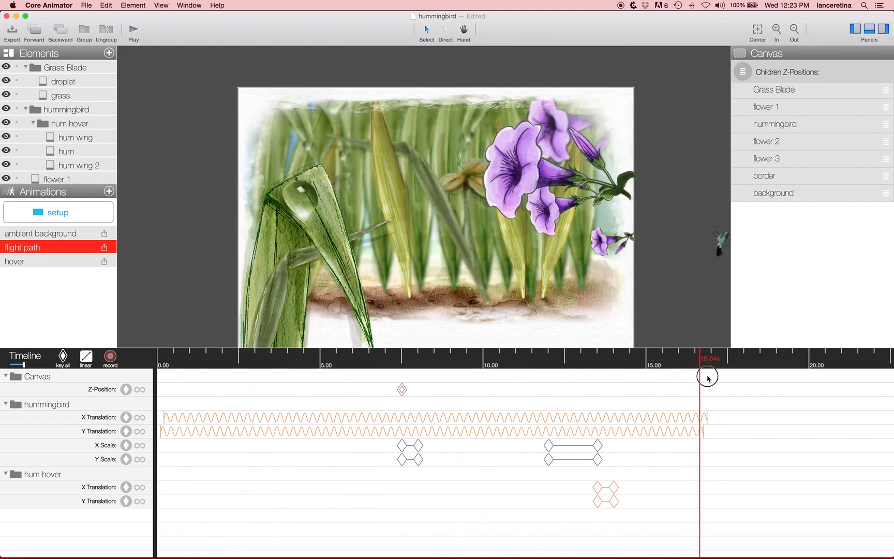
drag(566, 384, 109, 304)
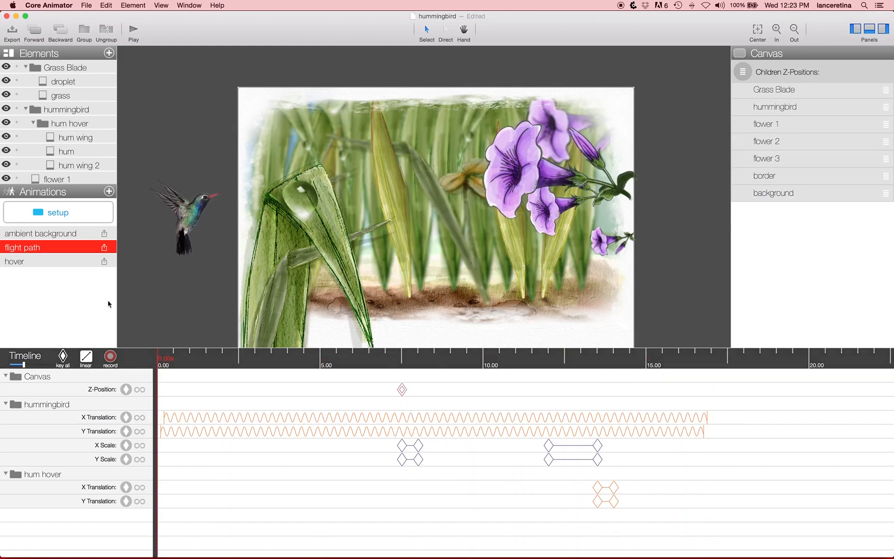
Step: Create an animation named flight and record the hummingbird group's motion from its start beside the canvas, across the flowers, to beyond the opposite edge
click(109, 193)
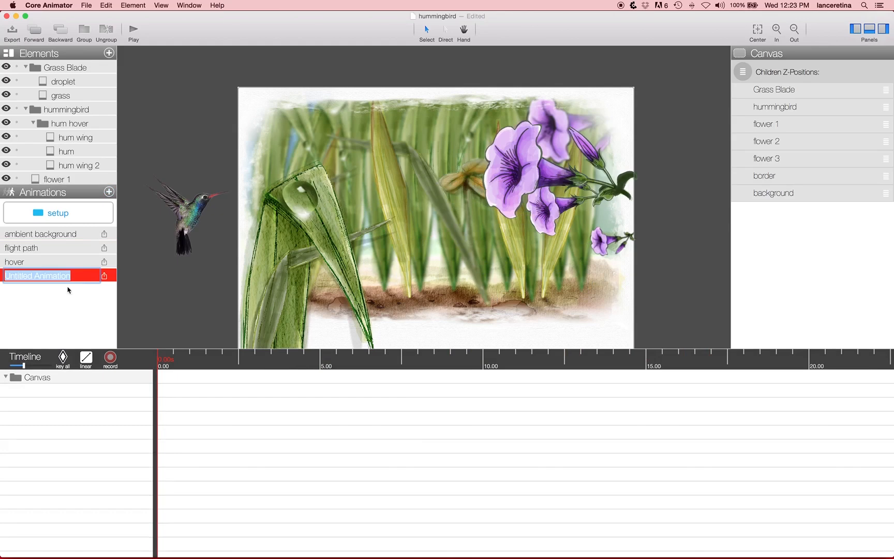
key(Return)
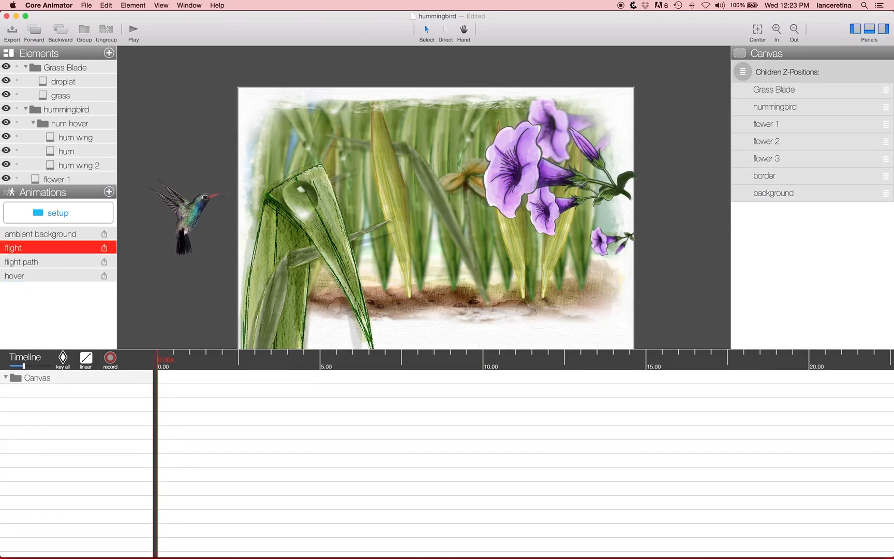
click(184, 220)
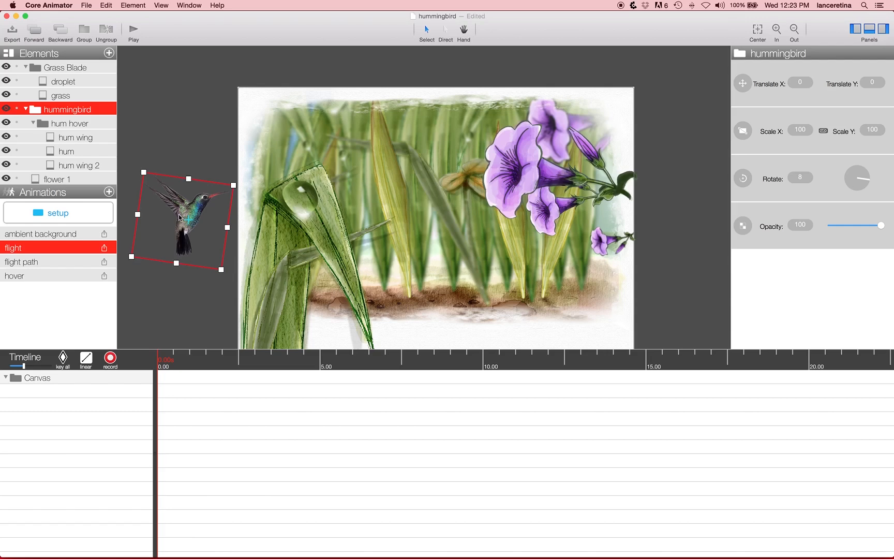
click(110, 358)
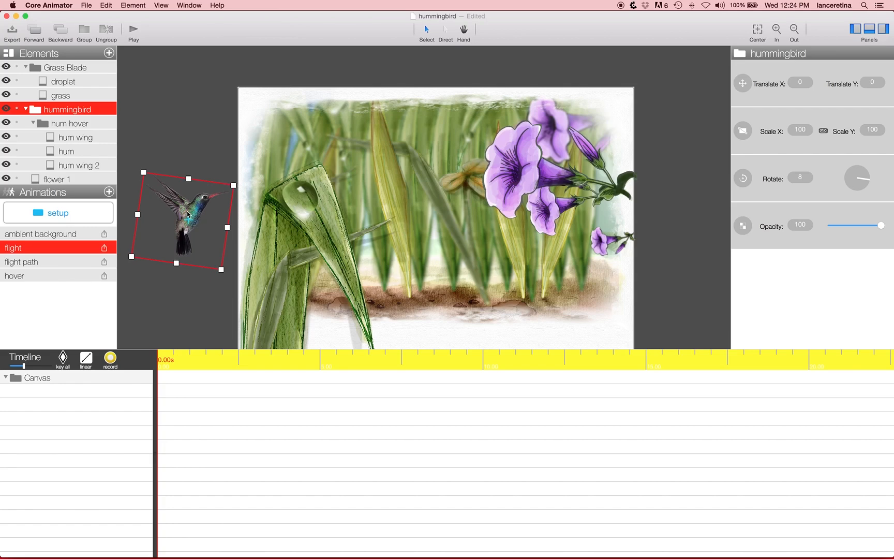
mouse_move(189, 212)
mouse_down()
mouse_move(248, 233)
mouse_move(279, 228)
mouse_move(331, 258)
mouse_move(343, 202)
mouse_move(305, 158)
mouse_move(342, 168)
mouse_move(382, 142)
mouse_move(467, 196)
mouse_move(441, 193)
mouse_move(422, 202)
mouse_move(466, 268)
mouse_move(503, 260)
mouse_move(481, 217)
mouse_move(509, 229)
mouse_move(500, 244)
mouse_move(530, 292)
mouse_move(572, 283)
mouse_move(578, 243)
mouse_move(575, 260)
mouse_move(541, 258)
mouse_move(589, 287)
mouse_move(644, 269)
mouse_move(693, 225)
mouse_move(720, 177)
mouse_up()
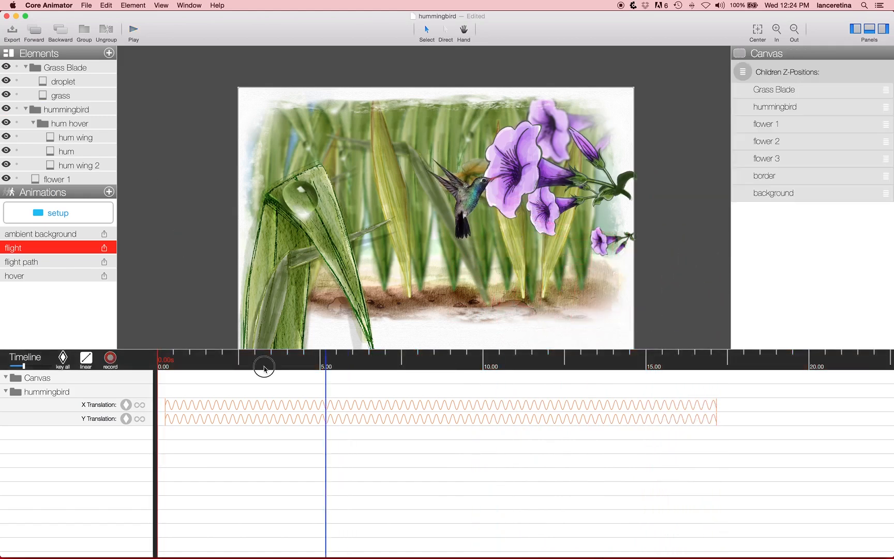
Step: Play back and scrub the recorded flight animation, and compare its timeline with the flight path animation
key(space)
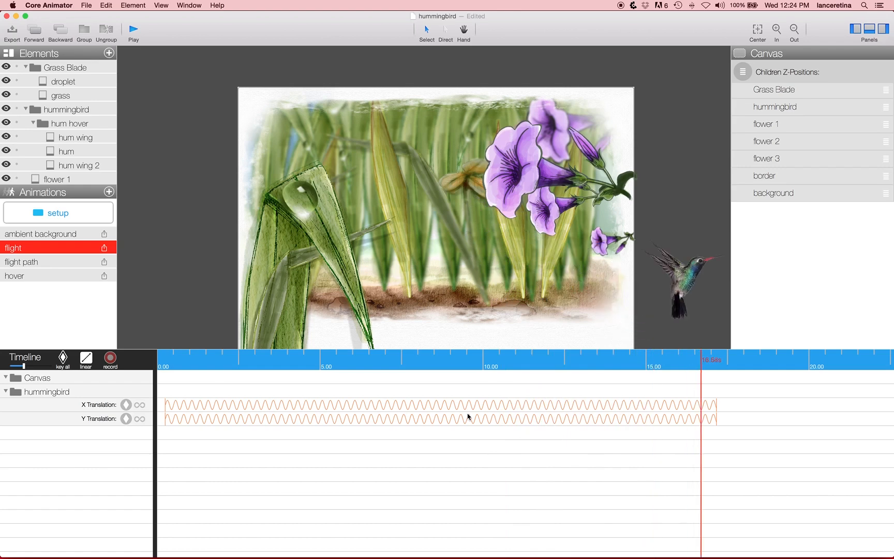
drag(259, 365, 435, 368)
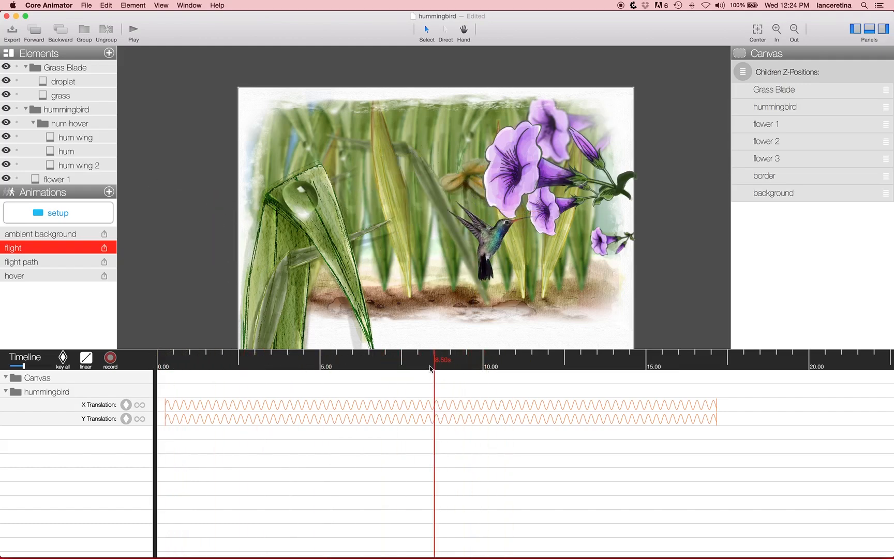
click(66, 262)
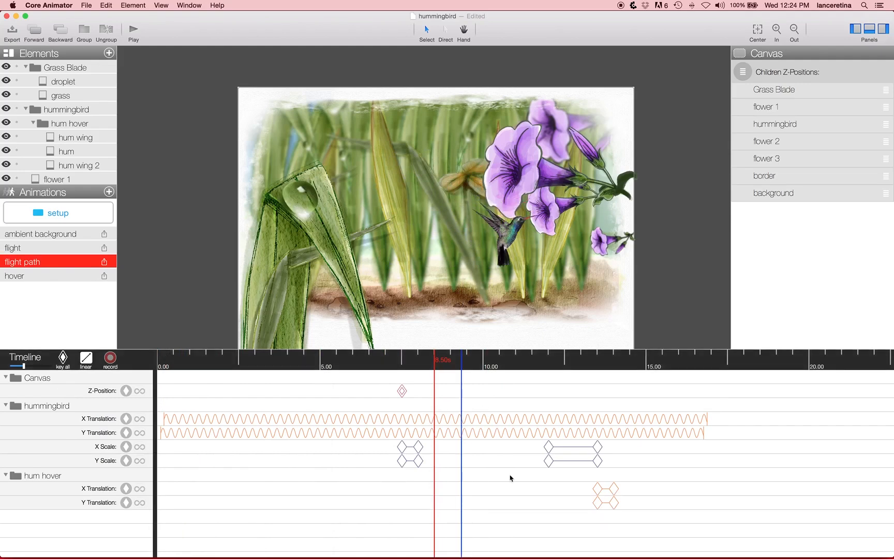
click(56, 248)
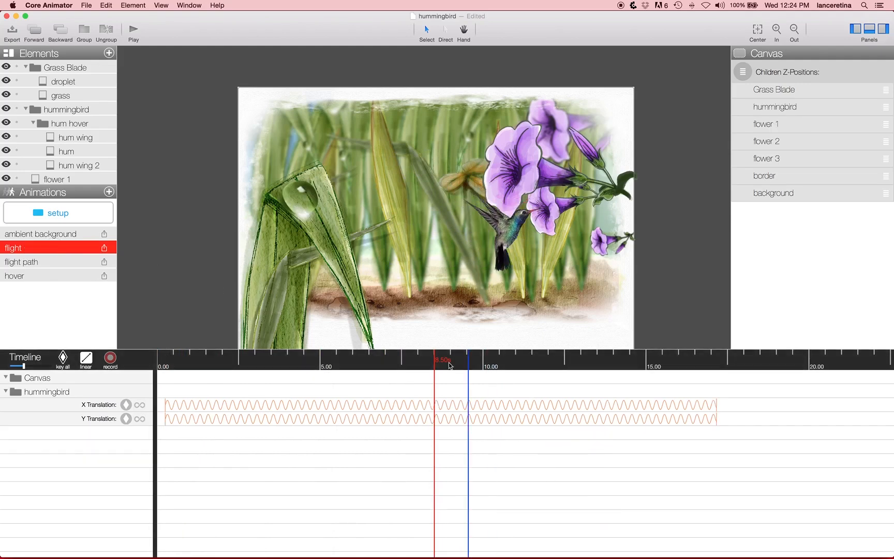
Step: At 7.50 s in the flight animation, add a canvas Z-position keyframe that places hummingbird between flower 1 and flower 2
drag(436, 360, 404, 360)
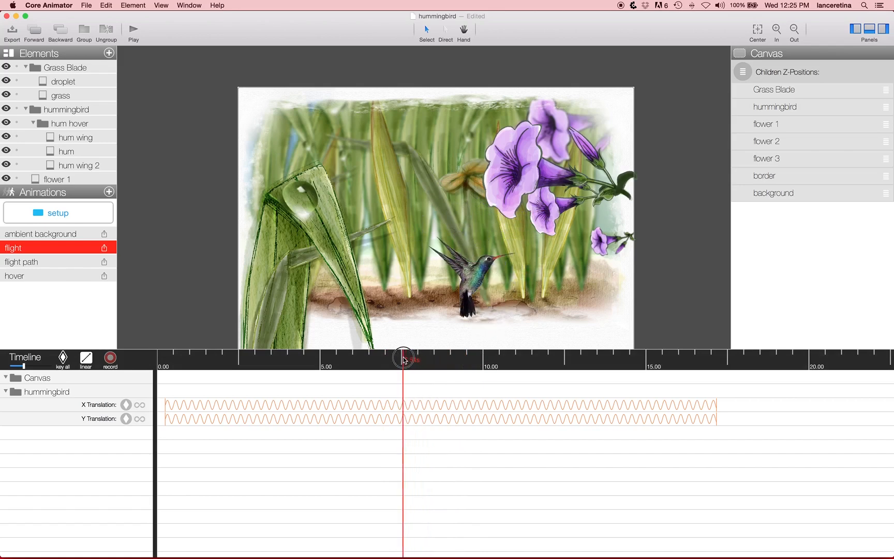
click(469, 285)
click(72, 377)
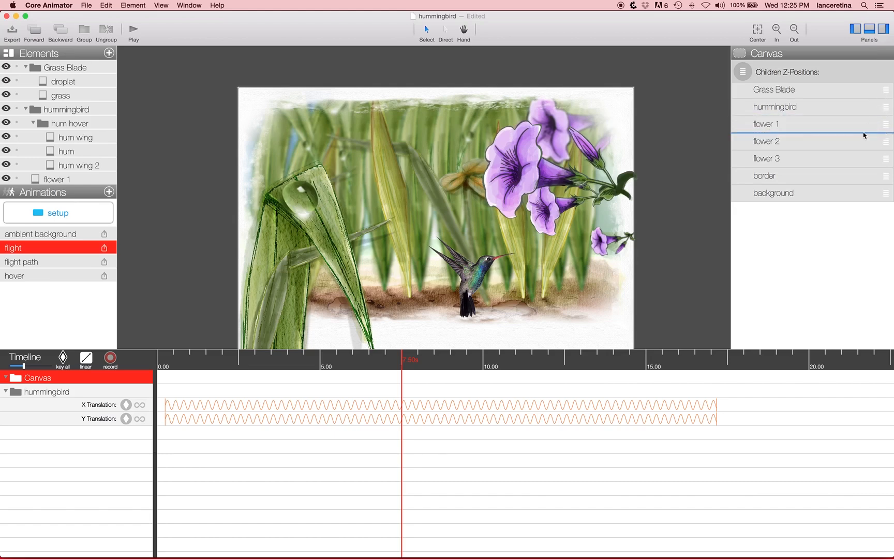
drag(863, 135, 863, 134)
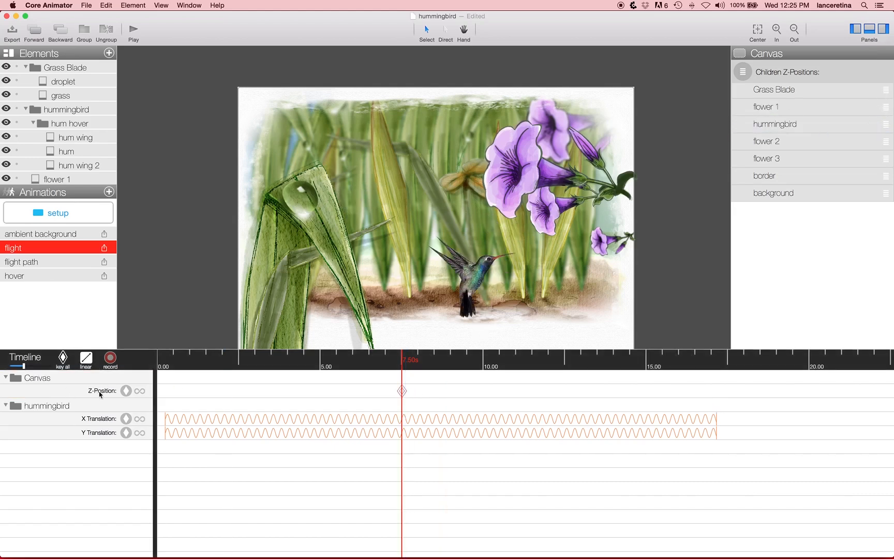
Step: Add a scale keyframe for the hummingbird group at 7.50 s and set its X and Y scale to 80 at 8.50 s
drag(396, 364, 402, 362)
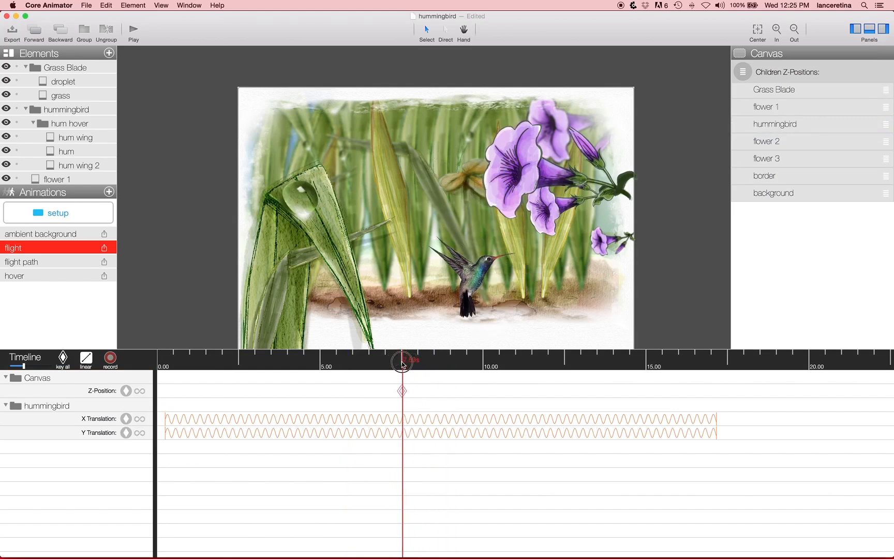
click(71, 111)
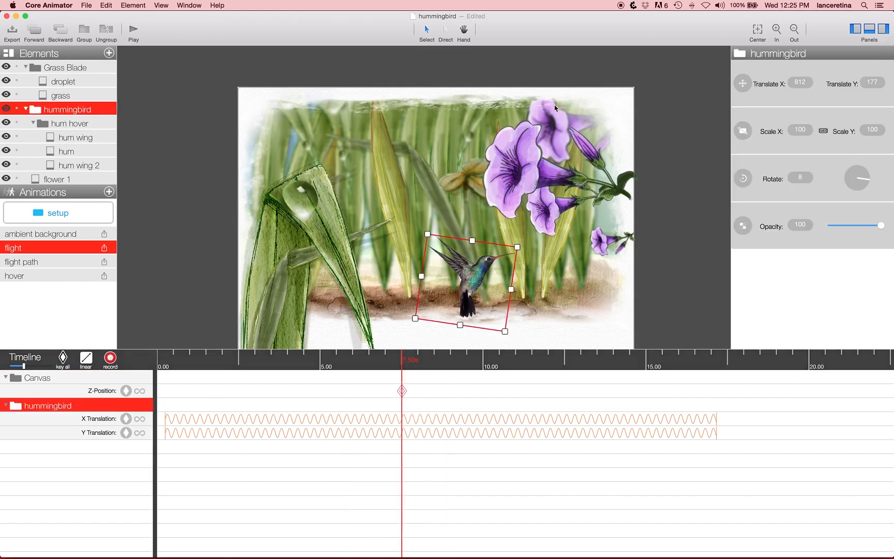
click(747, 134)
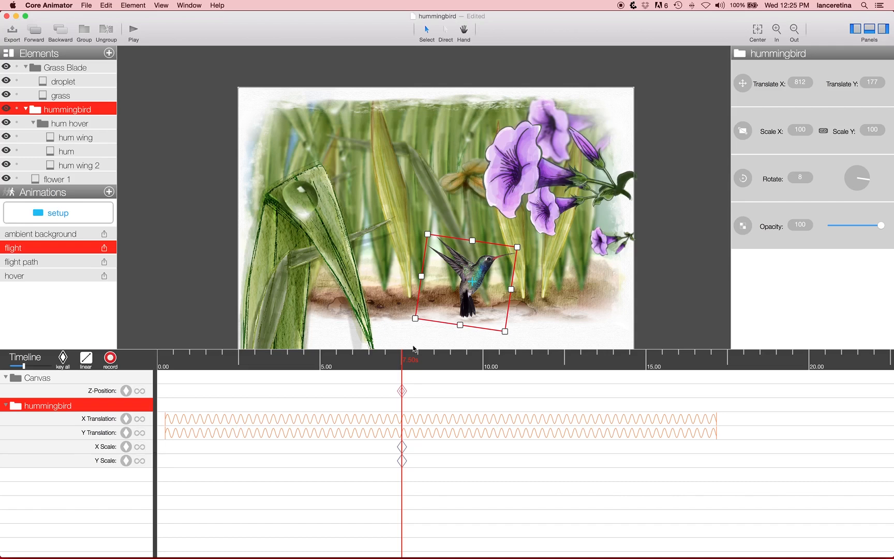
drag(410, 362, 434, 364)
text(79)
key(Return)
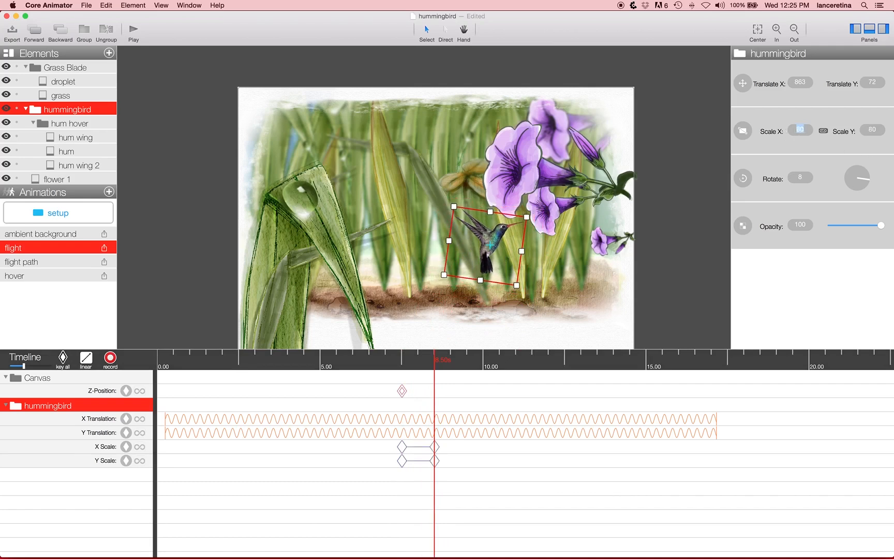
Step: Add a hummingbird scale keyframe at about 11.5 s and set its X and Y scale to 50 at 13.50 s
drag(438, 363, 597, 360)
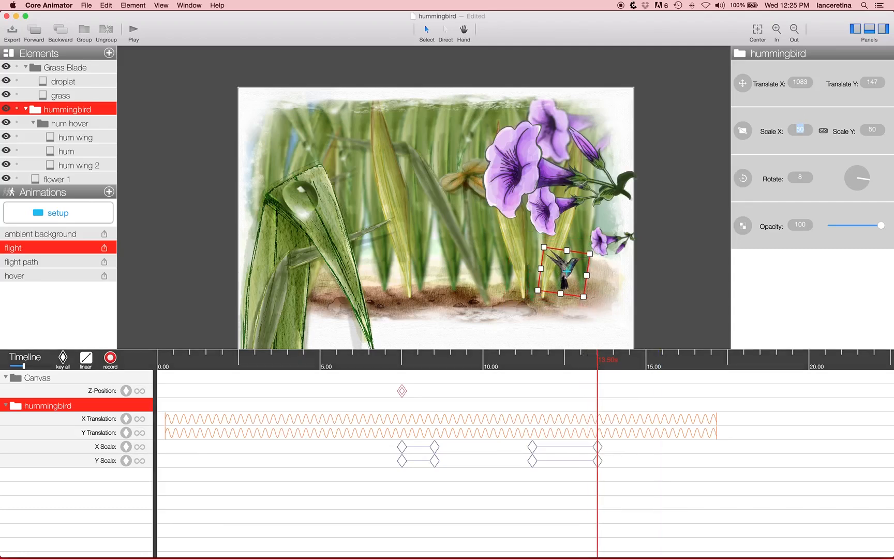
drag(576, 359, 597, 370)
click(590, 275)
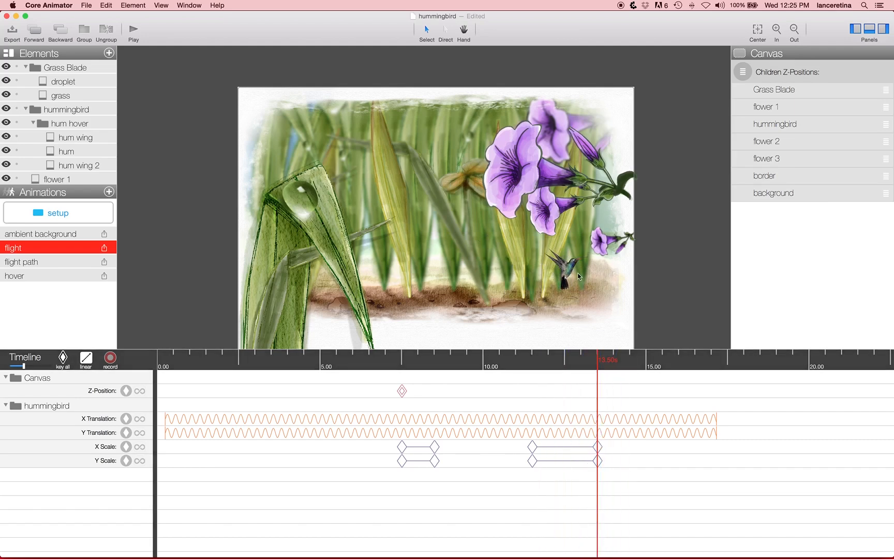
Step: Add a translation keyframe for the hum hover group at 13.50 s and nudge it to X 29, Y -69 at 14.50 s
mouse_move(597, 358)
mouse_down()
mouse_move(621, 362)
mouse_move(597, 359)
mouse_up()
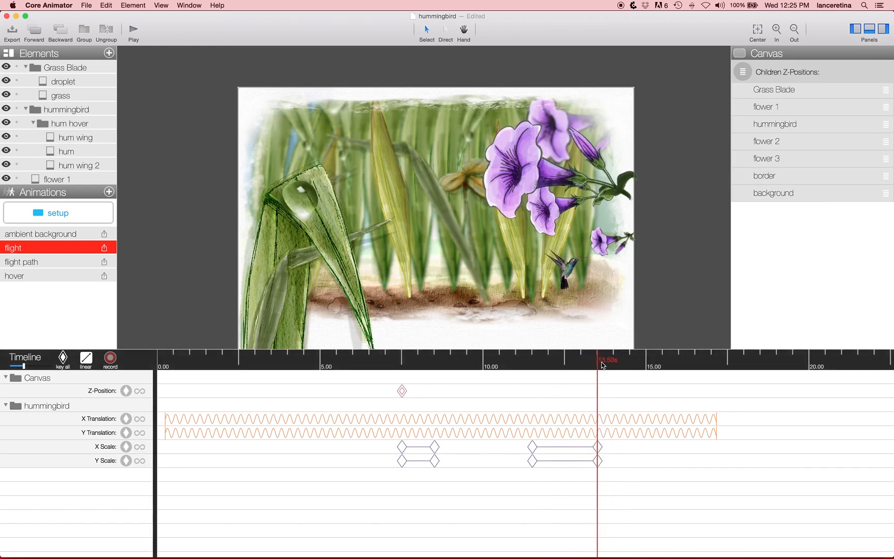
click(75, 122)
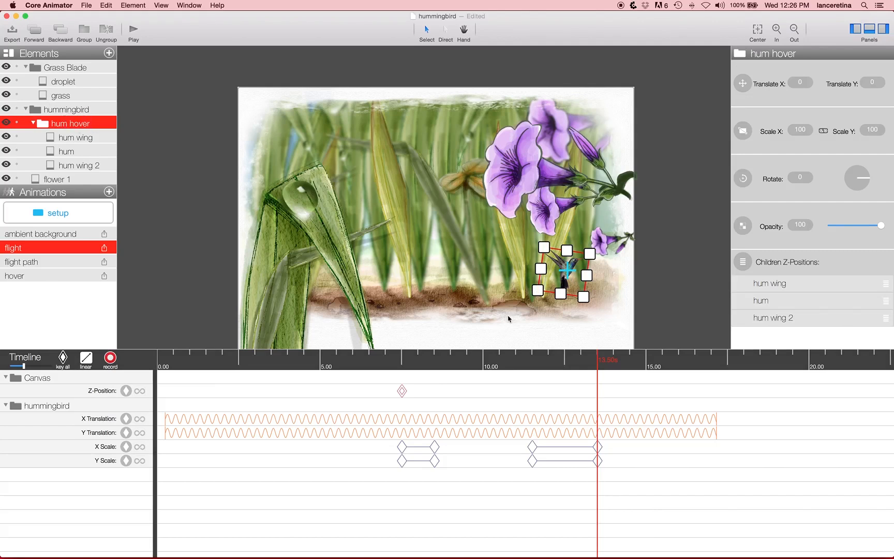
click(744, 85)
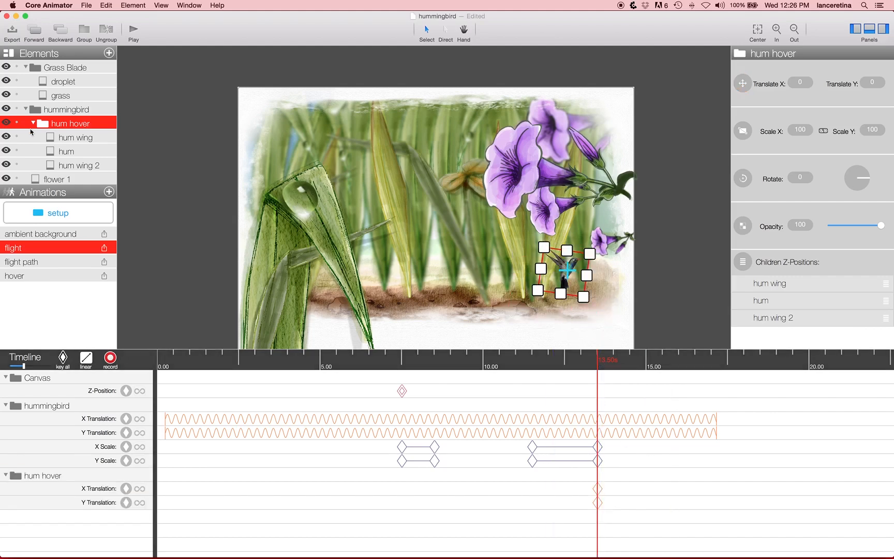
drag(621, 358, 629, 360)
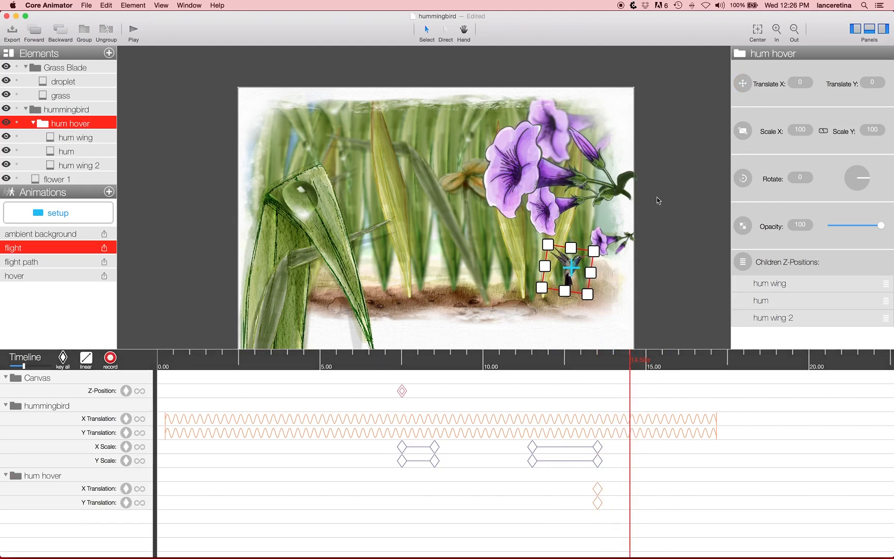
key(Up)
key(Up)
key(Up)
key(Up)
key(Up)
key(Up)
key(Up)
key(Up)
key(Up)
key(Up)
key(Up)
key(Up)
key(Up)
key(Up)
key(Up)
key(Up)
key(Up)
key(Up)
key(Up)
key(Up)
key(Up)
key(Up)
key(Up)
key(Up)
key(Up)
key(Right)
key(Right)
key(Right)
key(Right)
key(Right)
key(Right)
key(Right)
key(Right)
key(Right)
key(Right)
key(Right)
key(Right)
key(Right)
key(Right)
key(Right)
key(Right)
key(Right)
key(Right)
key(Right)
key(Right)
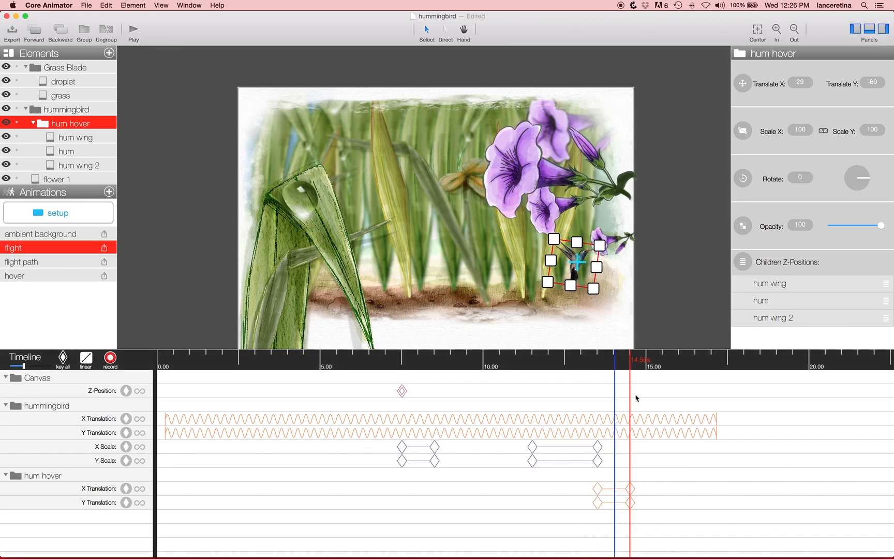
Step: Inspect the hummingbird group at 14.00 s in the flight animation
click(661, 315)
drag(584, 363, 614, 363)
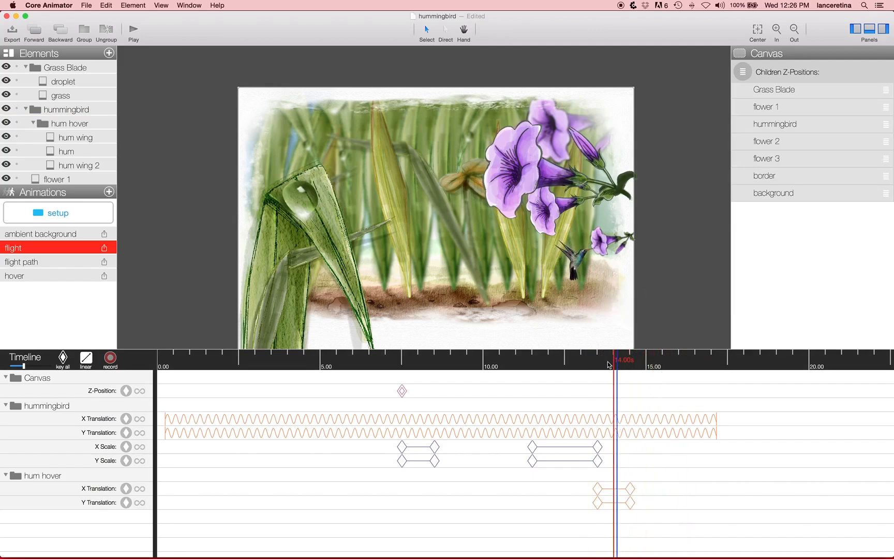
click(61, 110)
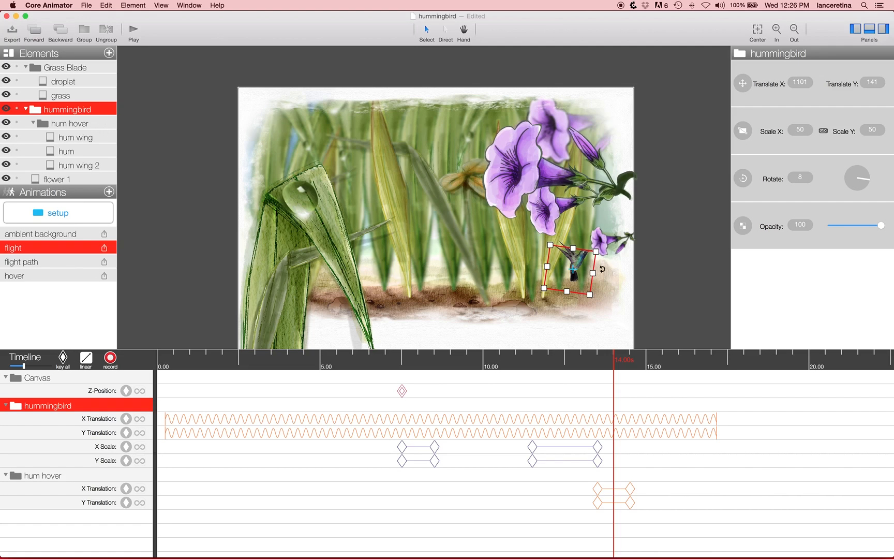
drag(580, 266, 567, 237)
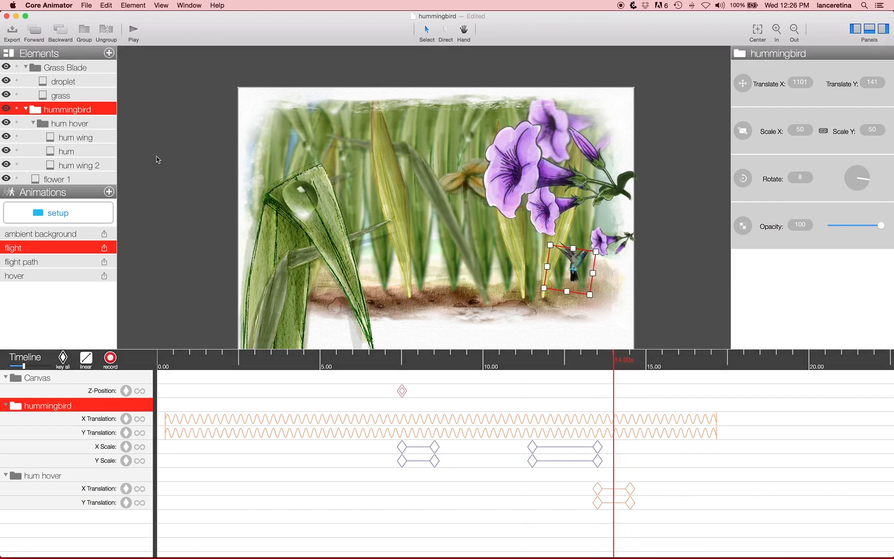
Step: Return the hummingbird project to setup mode and switch to the open plane project
click(58, 213)
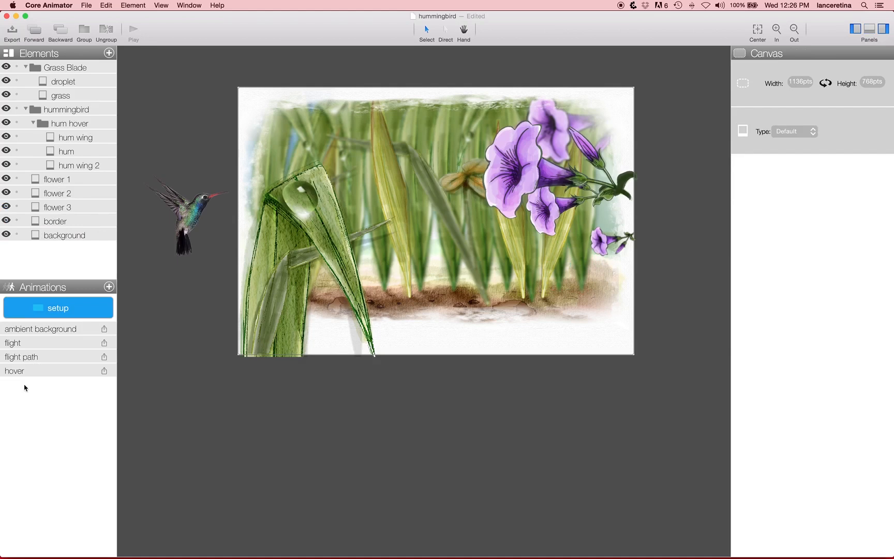
key(ctrl+Down)
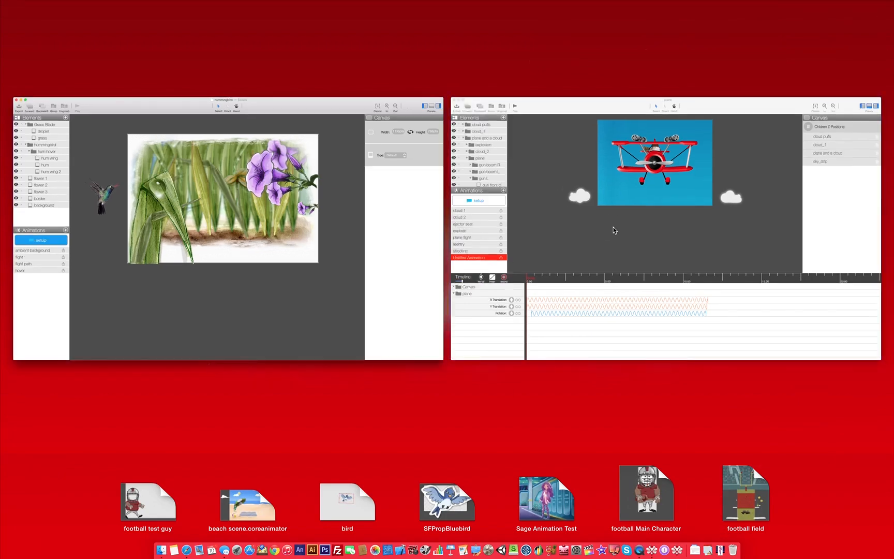
click(614, 230)
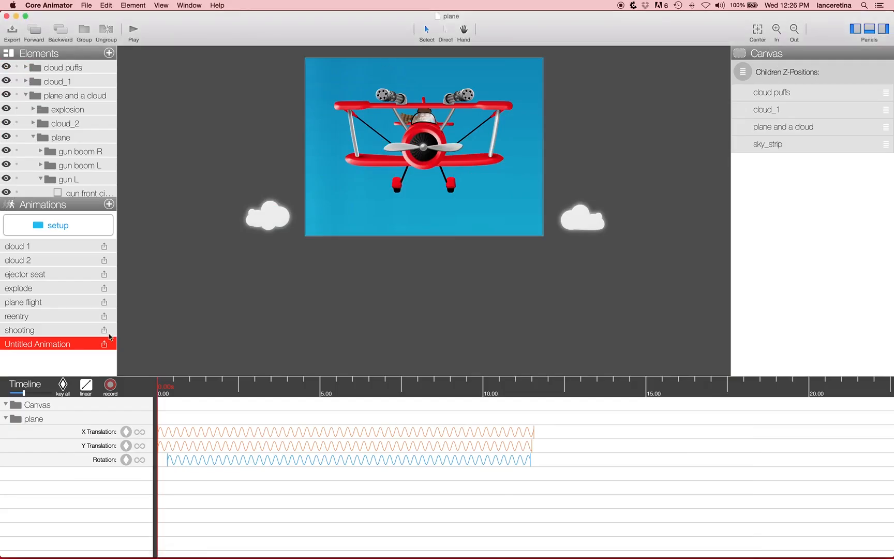
Step: Add a new animation to the plane project and record a freehand translation path for the plane group starting at 11.50 s
drag(166, 386, 531, 388)
click(108, 204)
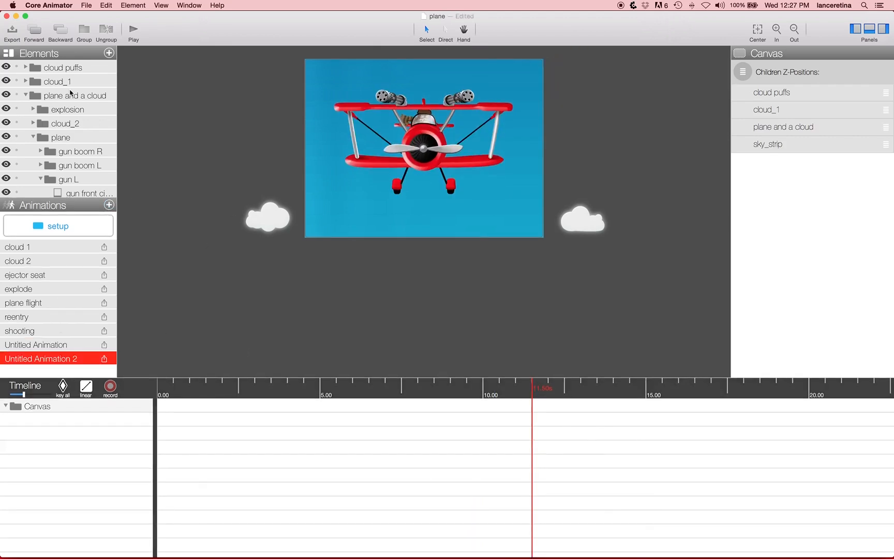
click(68, 136)
click(110, 386)
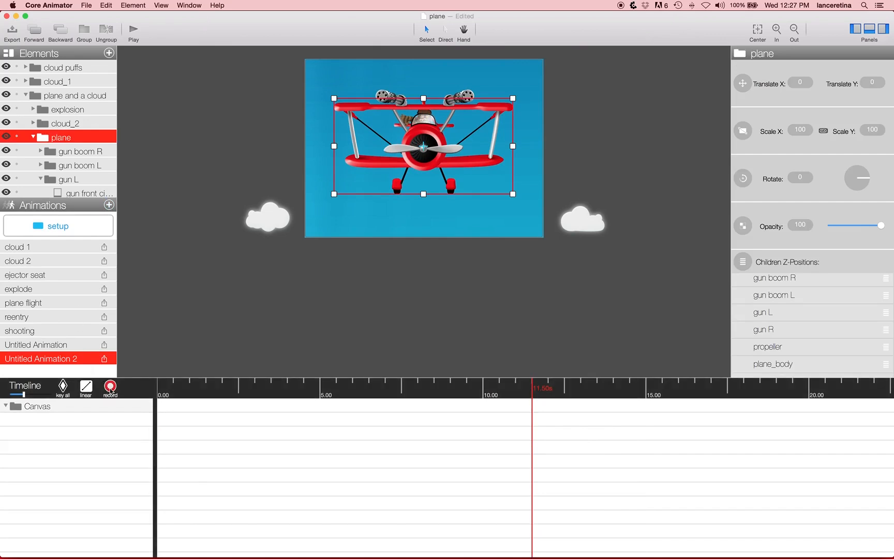
scroll(447, 170, up, 5)
mouse_move(430, 237)
mouse_down()
mouse_move(414, 202)
mouse_move(373, 199)
mouse_move(339, 150)
mouse_move(378, 121)
mouse_move(474, 291)
mouse_move(614, 303)
mouse_move(652, 249)
mouse_move(543, 217)
mouse_move(462, 268)
mouse_move(288, 275)
mouse_move(248, 203)
mouse_move(323, 202)
mouse_move(389, 246)
mouse_move(433, 246)
mouse_move(435, 238)
mouse_up()
click(262, 375)
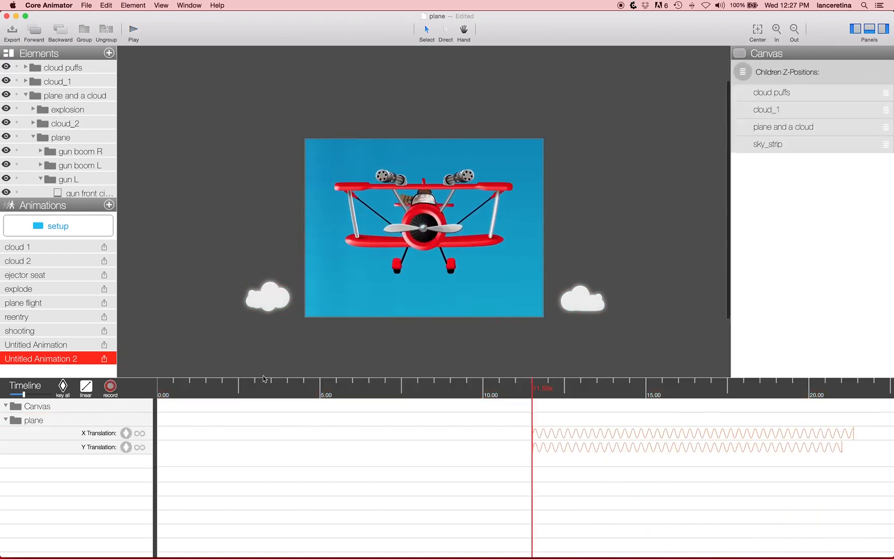
Step: Return to 11.50 s and record a freehand rotation for the plane group over its recorded path
click(603, 390)
drag(602, 390, 428, 417)
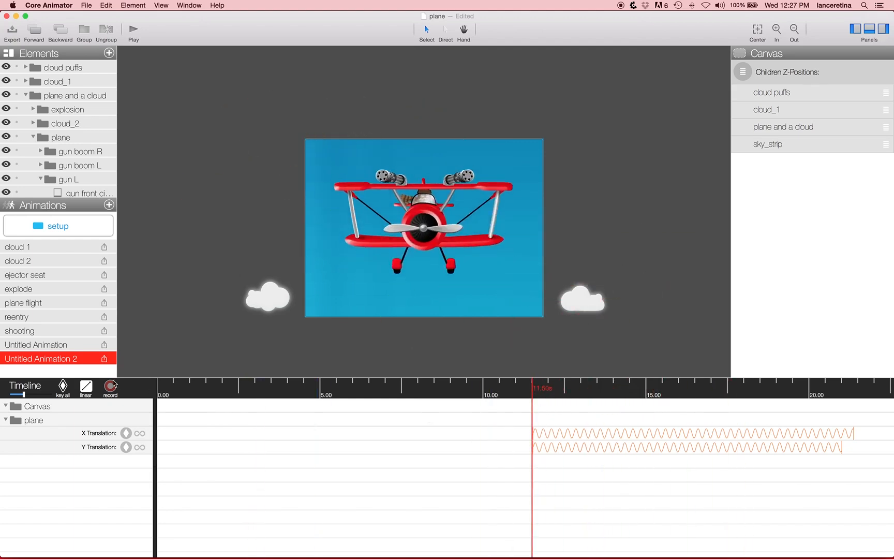
click(62, 137)
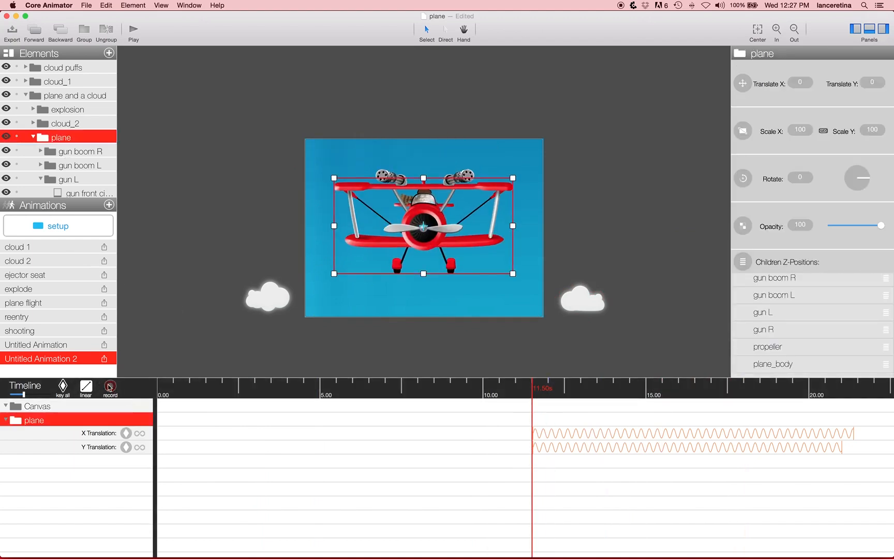
click(110, 386)
mouse_move(520, 278)
mouse_down()
mouse_move(479, 315)
mouse_move(425, 316)
mouse_move(535, 314)
mouse_move(585, 219)
mouse_move(564, 201)
mouse_move(509, 243)
mouse_move(401, 284)
mouse_move(319, 192)
mouse_move(449, 318)
mouse_move(548, 241)
mouse_move(550, 219)
mouse_move(514, 294)
mouse_move(534, 265)
mouse_move(531, 277)
mouse_up()
key(space)
Step: Scrub through the plane's recorded motion and play the animation from 12.00 s
drag(530, 378, 652, 389)
drag(579, 408, 555, 410)
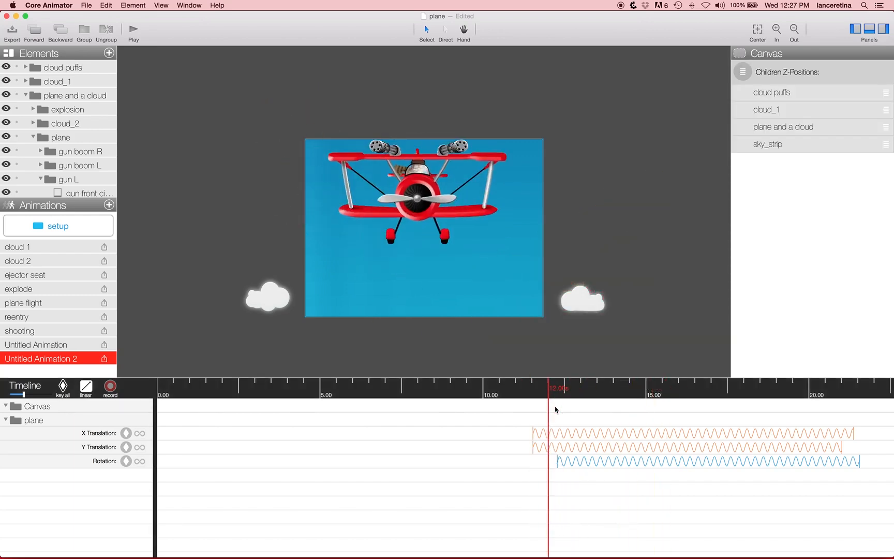
key(space)
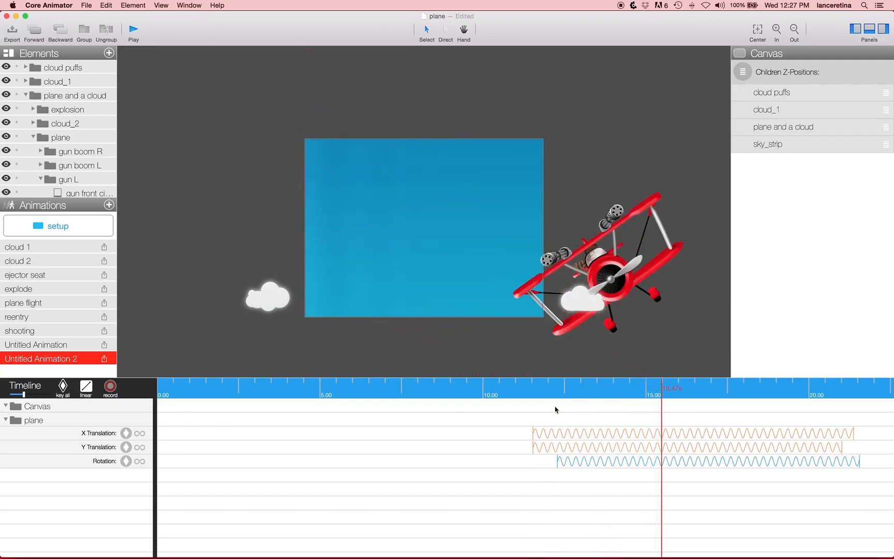
key(space)
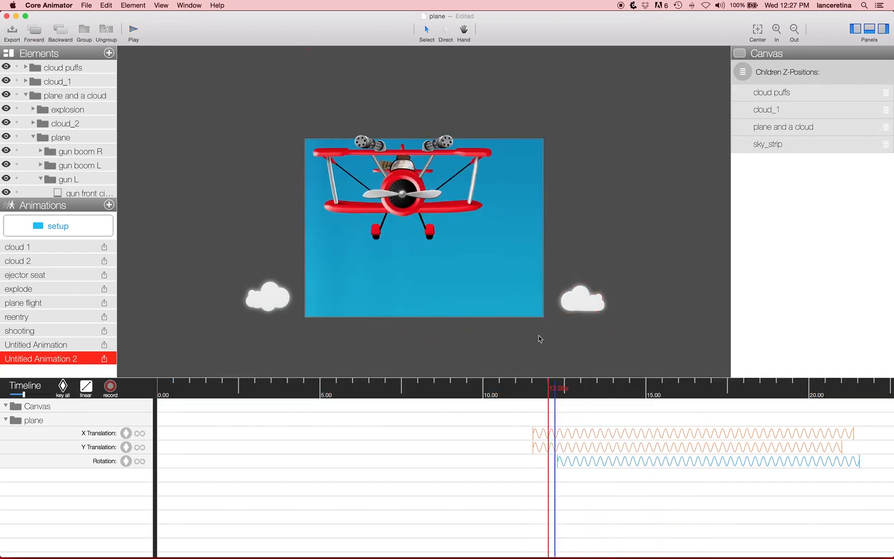